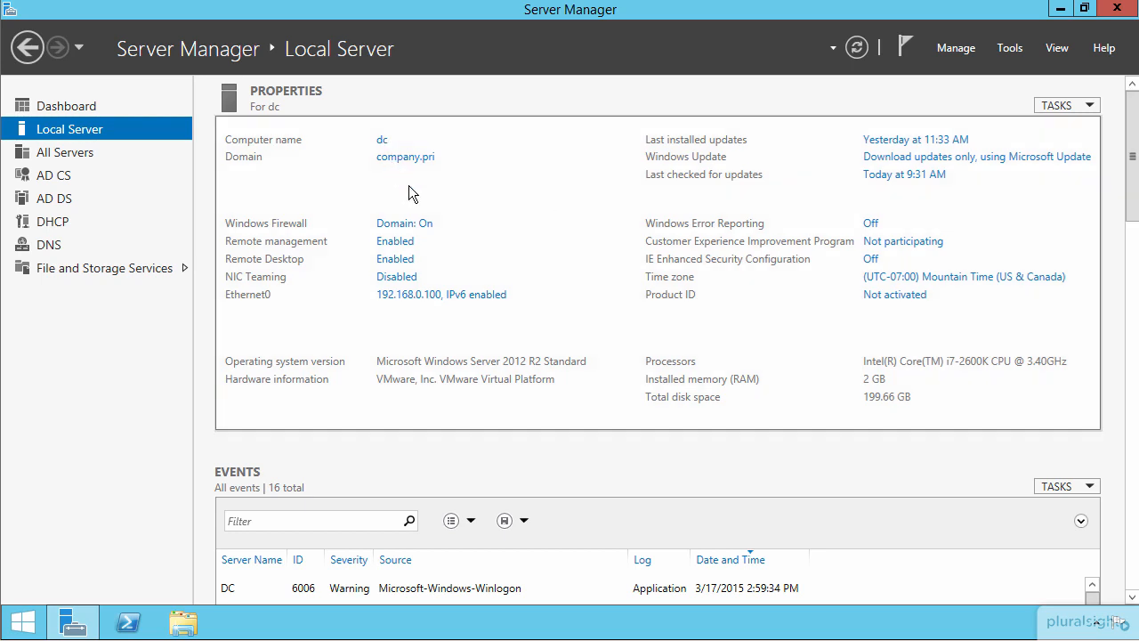
Open the Configure VPN Settings GPO for editing from gpmc.msc in a maximized editor with a widened console tree
key("super+r")
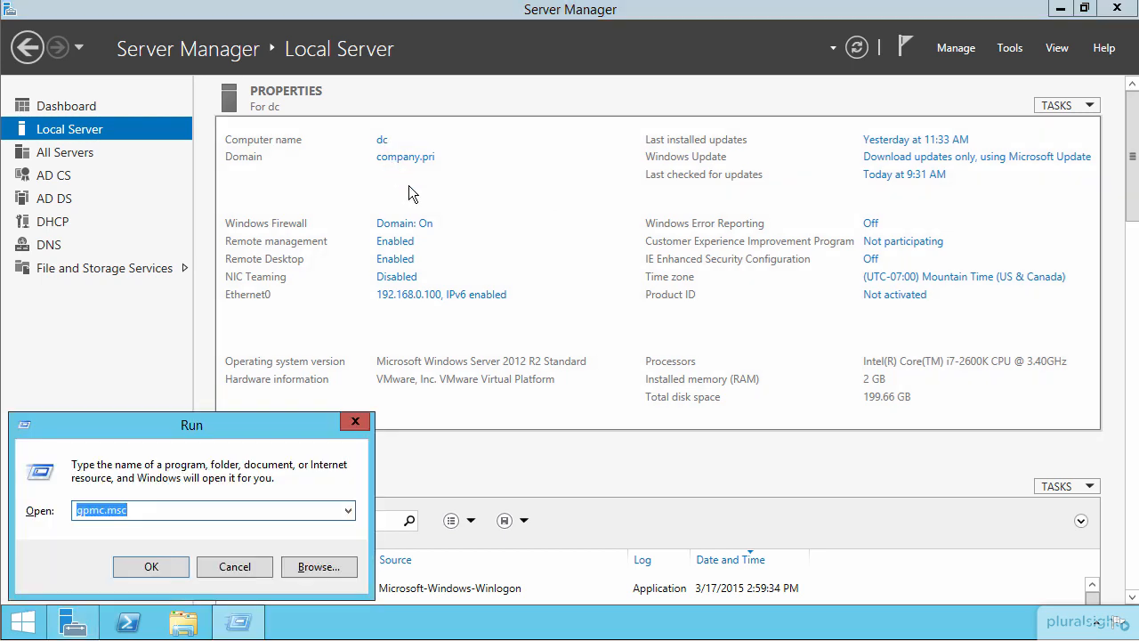
key("Return")
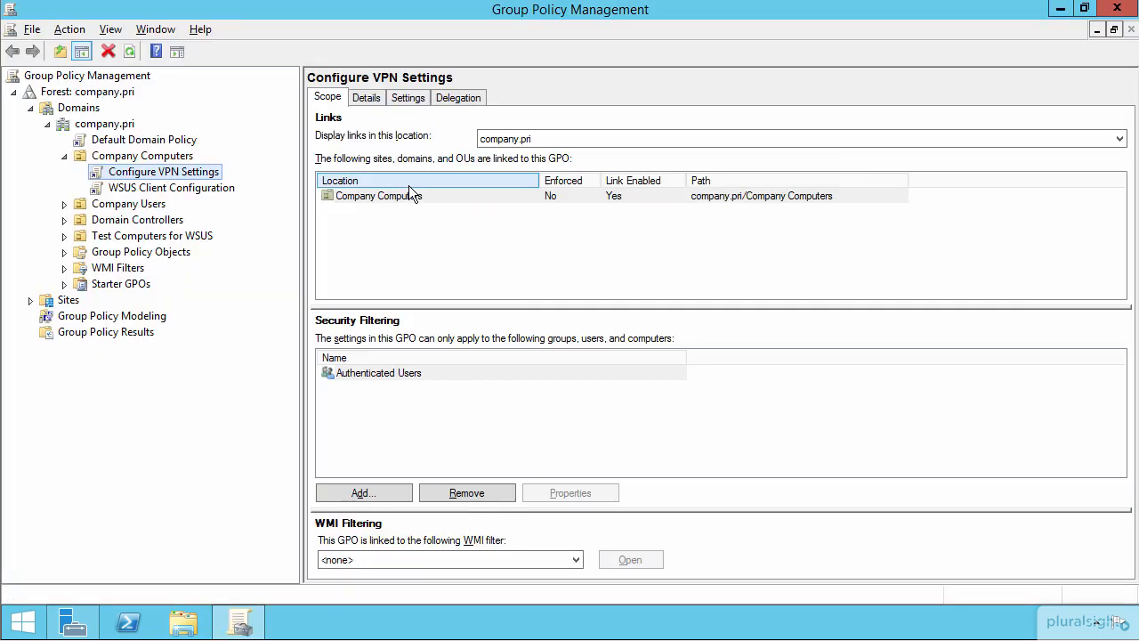
right_click(141, 173)
left_click(203, 182)
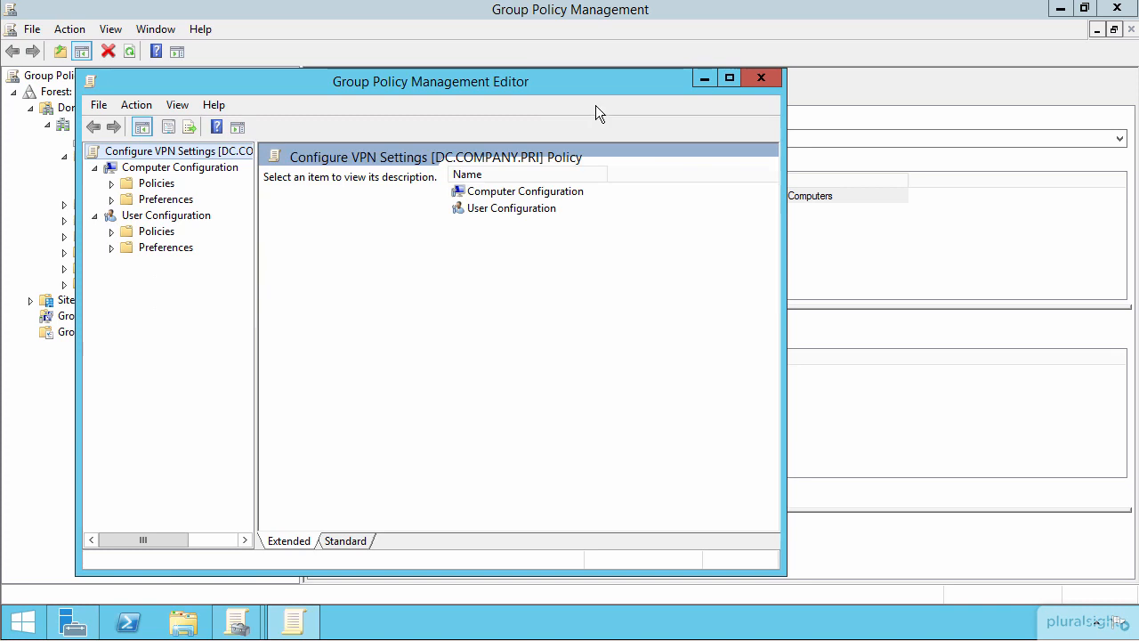
double_click(512, 81)
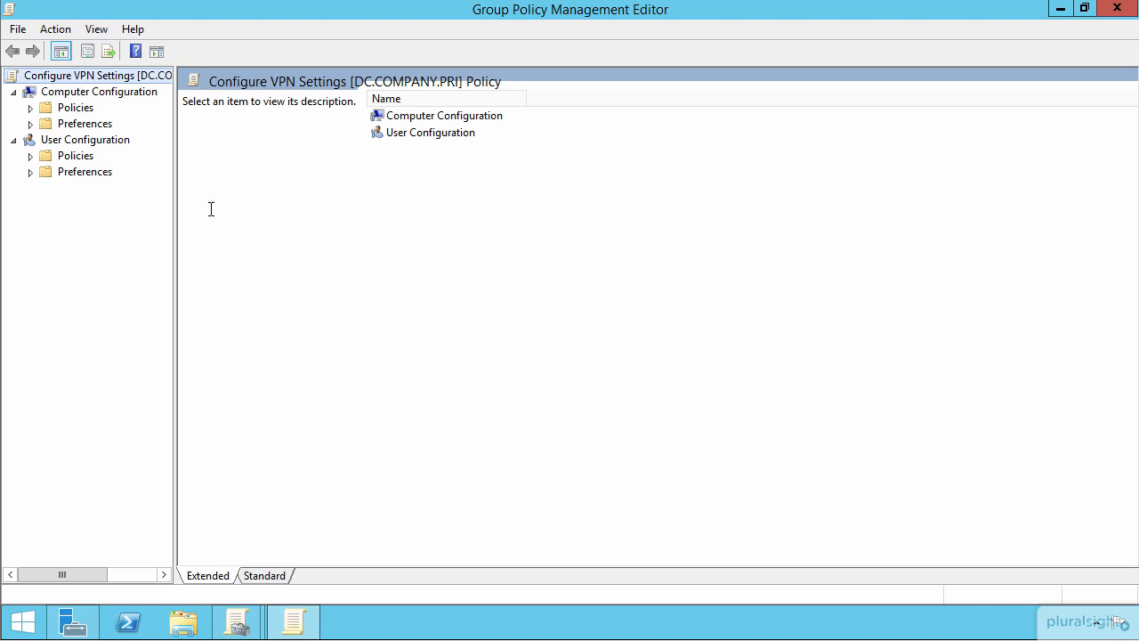
left_click_drag(175, 199, 287, 215)
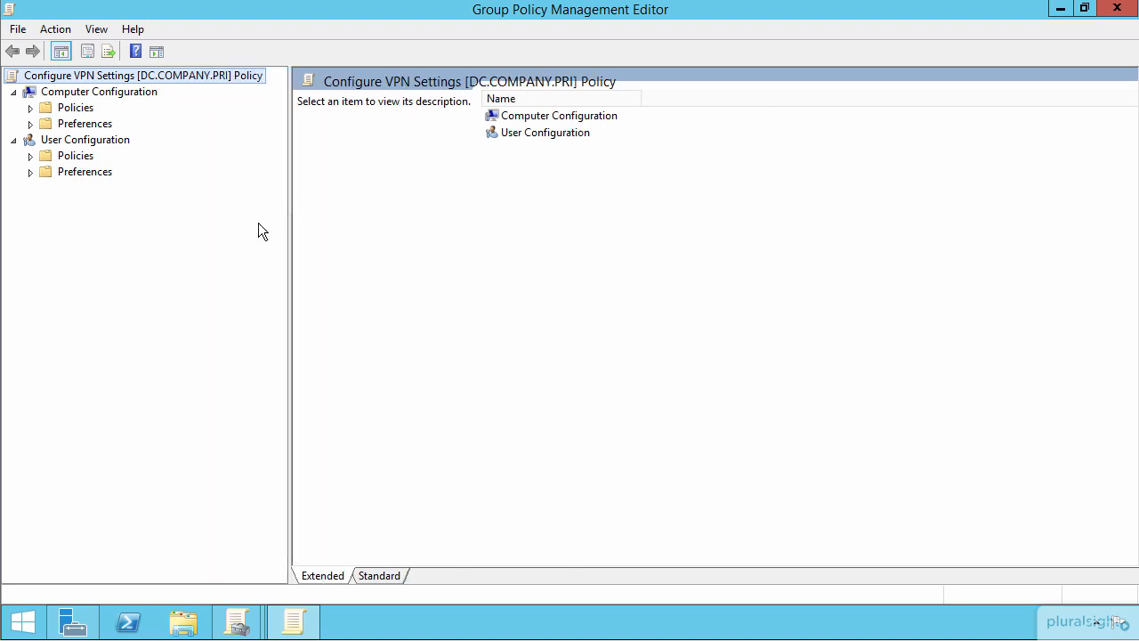
Open Network Options in the Control Panel Settings of the User Configuration preferences
left_click(30, 172)
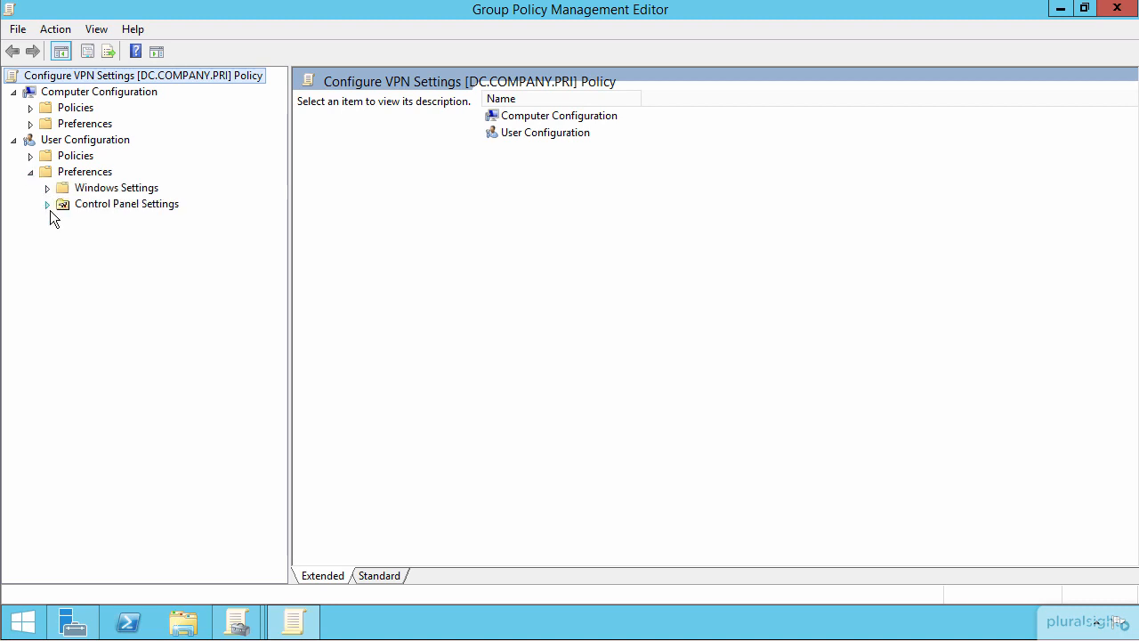
left_click(48, 203)
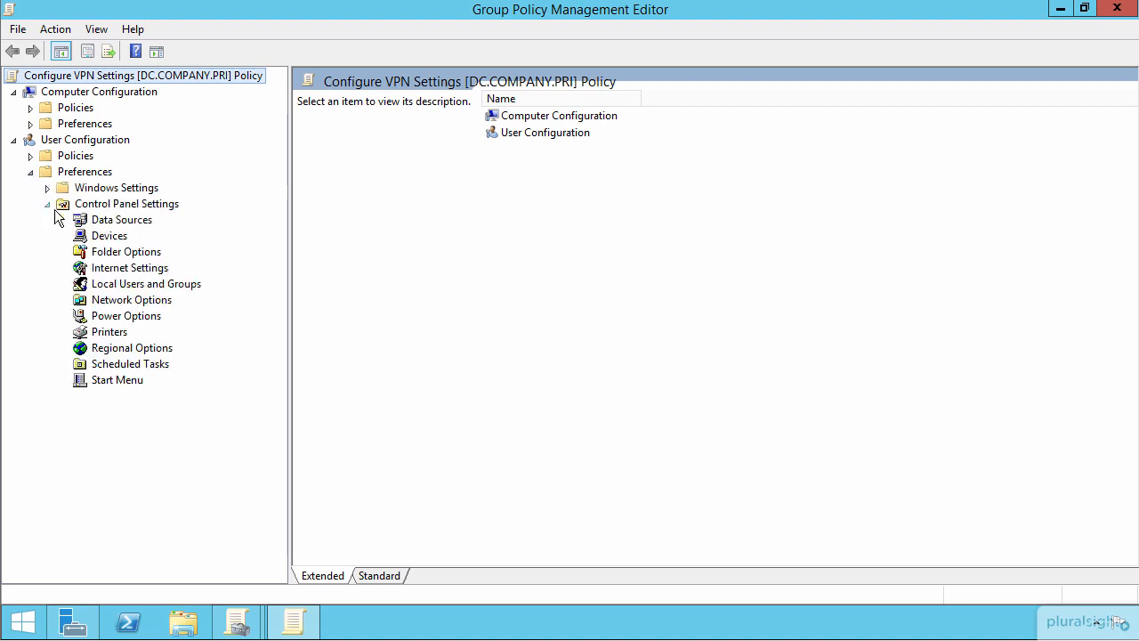
left_click(132, 286)
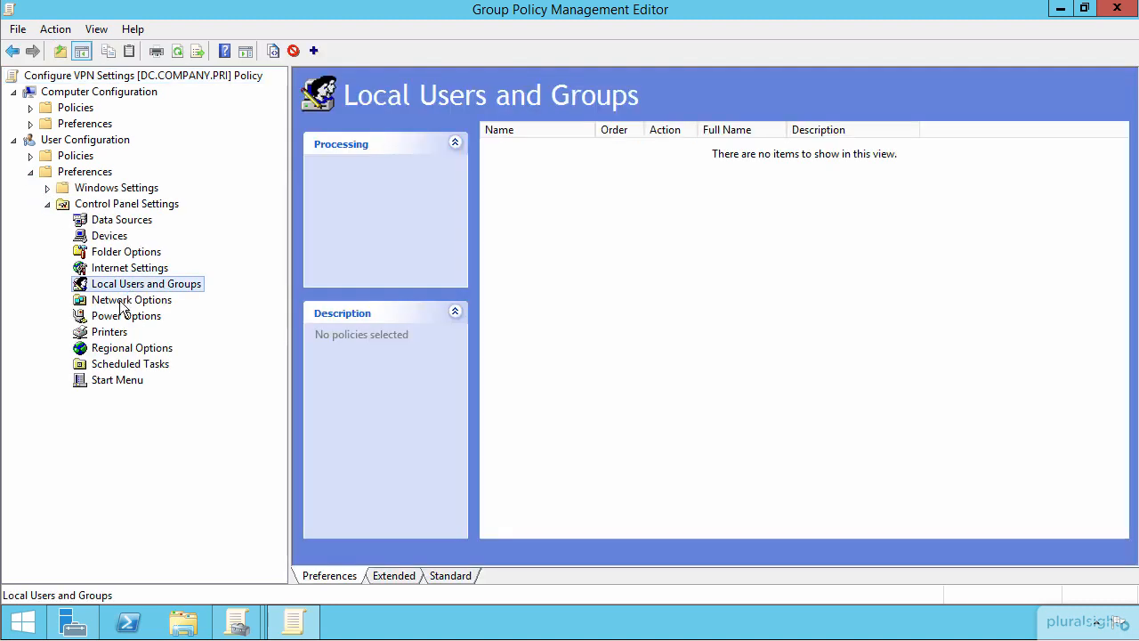
left_click(122, 303)
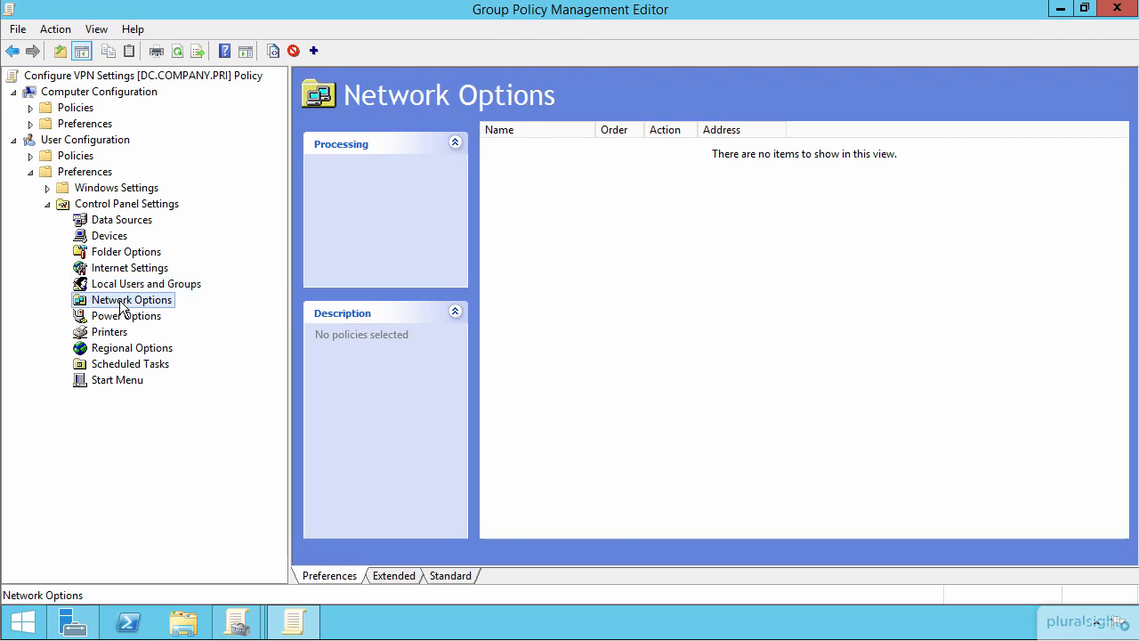
Draft an all-users dial-up connection named "Our Dial-Up Connection" with a phone number and discard it
right_click(121, 304)
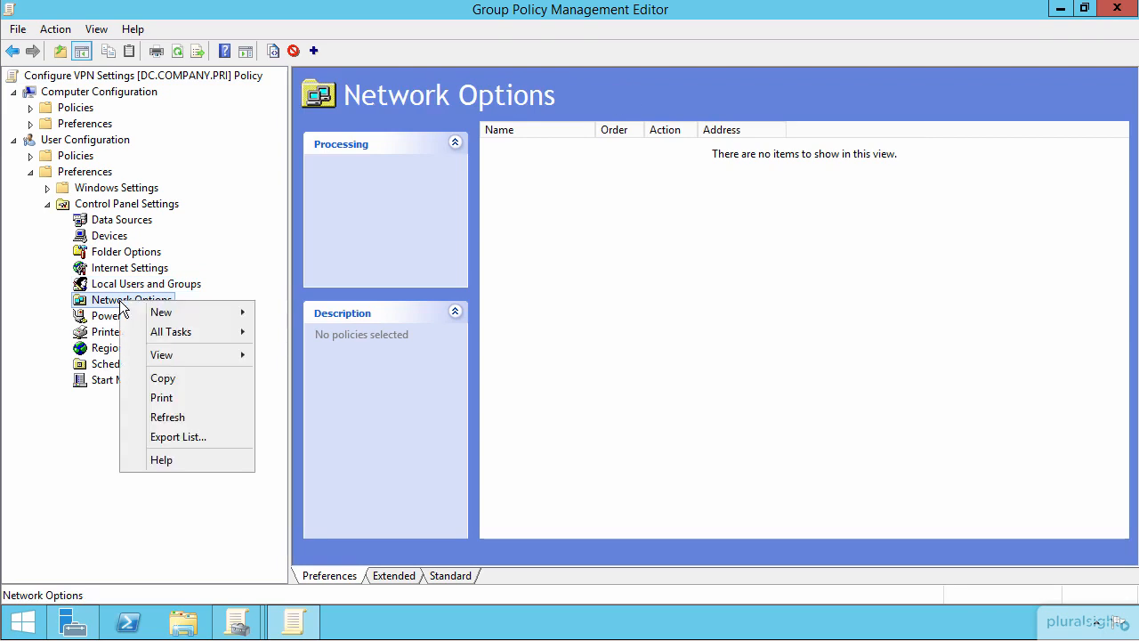
mouse_move(162, 311)
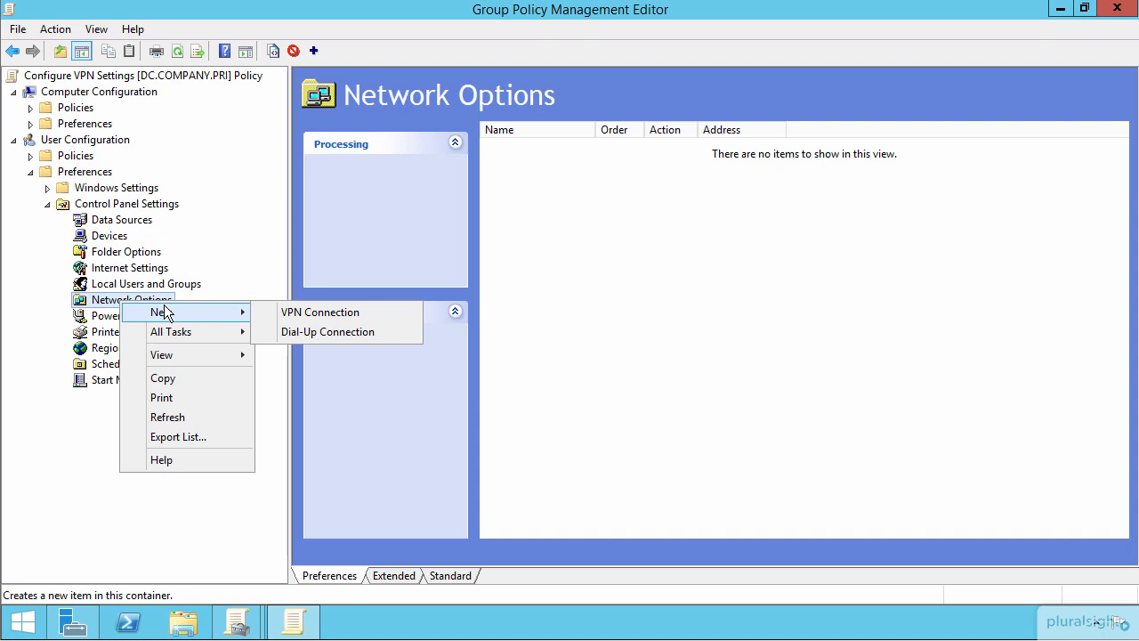
left_click(334, 333)
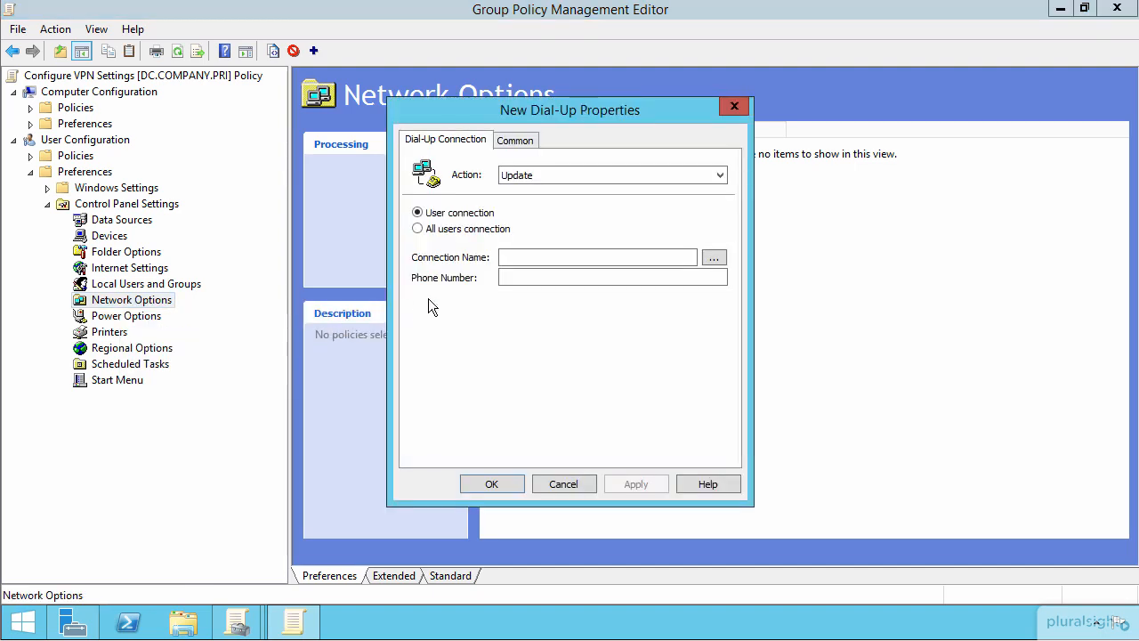
left_click(445, 229)
left_click(523, 260)
type("Our Dial-Up Connection")
left_click(569, 279)
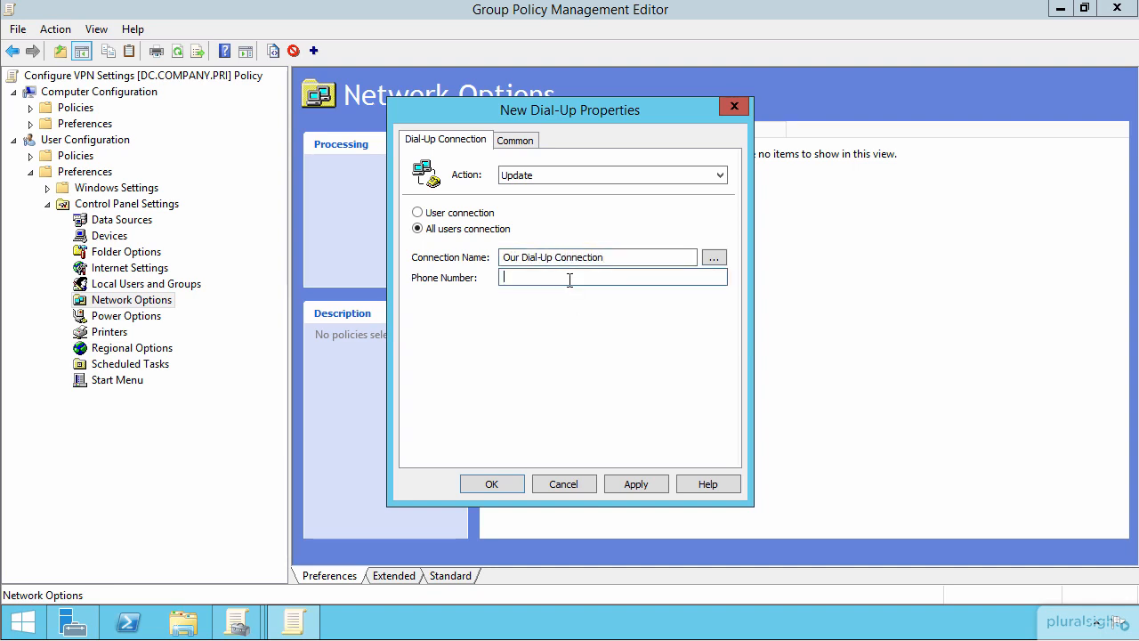
type("303")
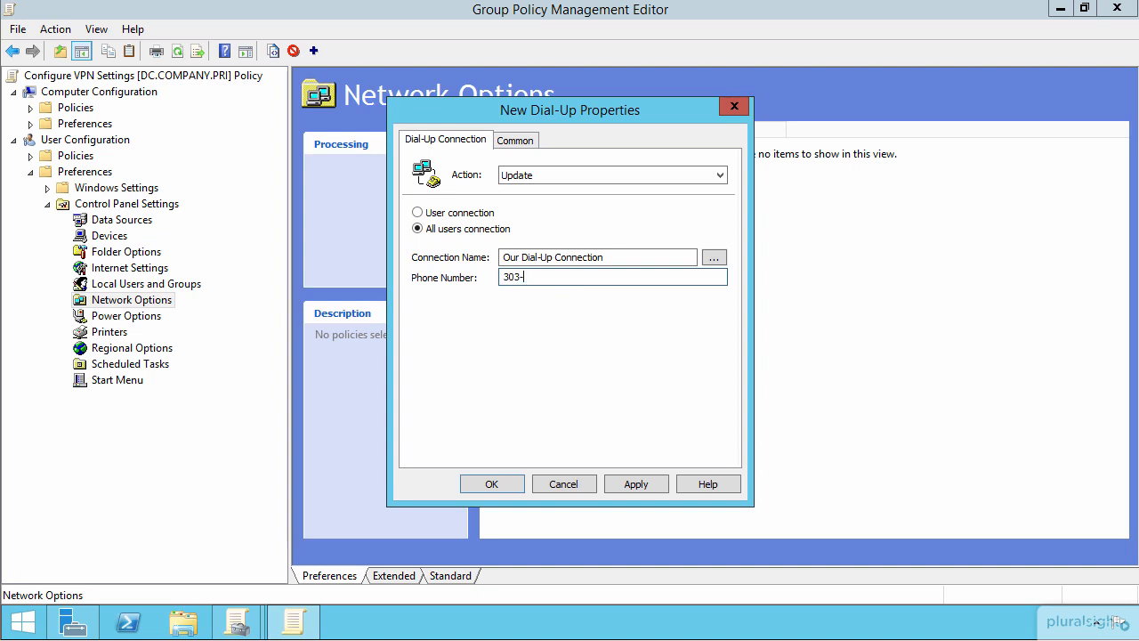
type("1231234")
left_click(558, 483)
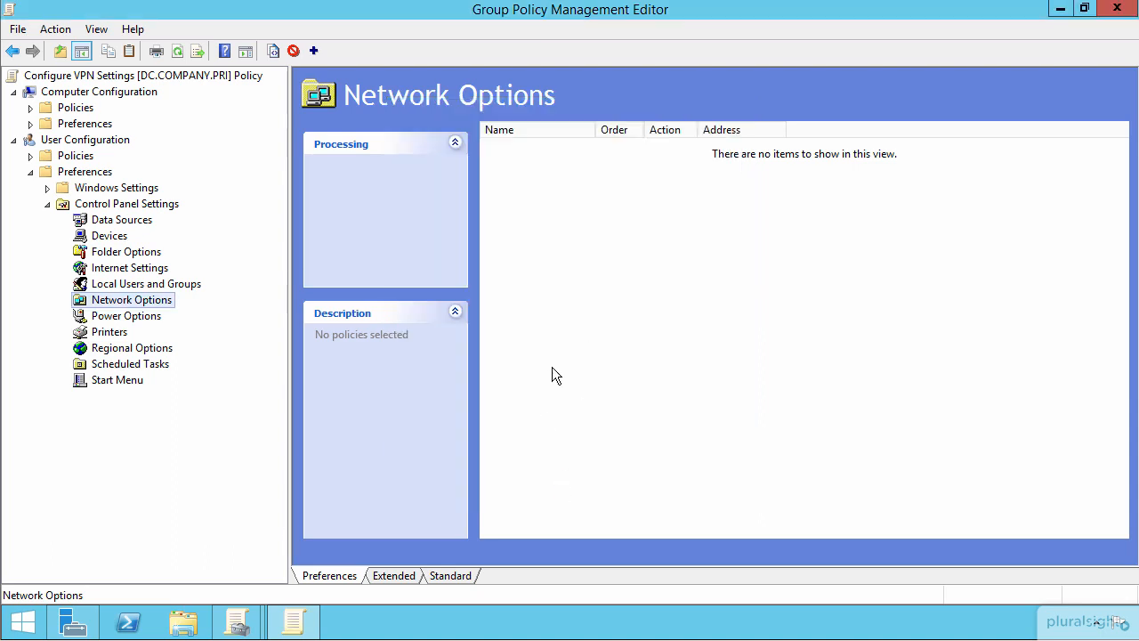
Start a new VPN connection preference for all users and name it remote1.company.pri
right_click(121, 302)
mouse_move(213, 313)
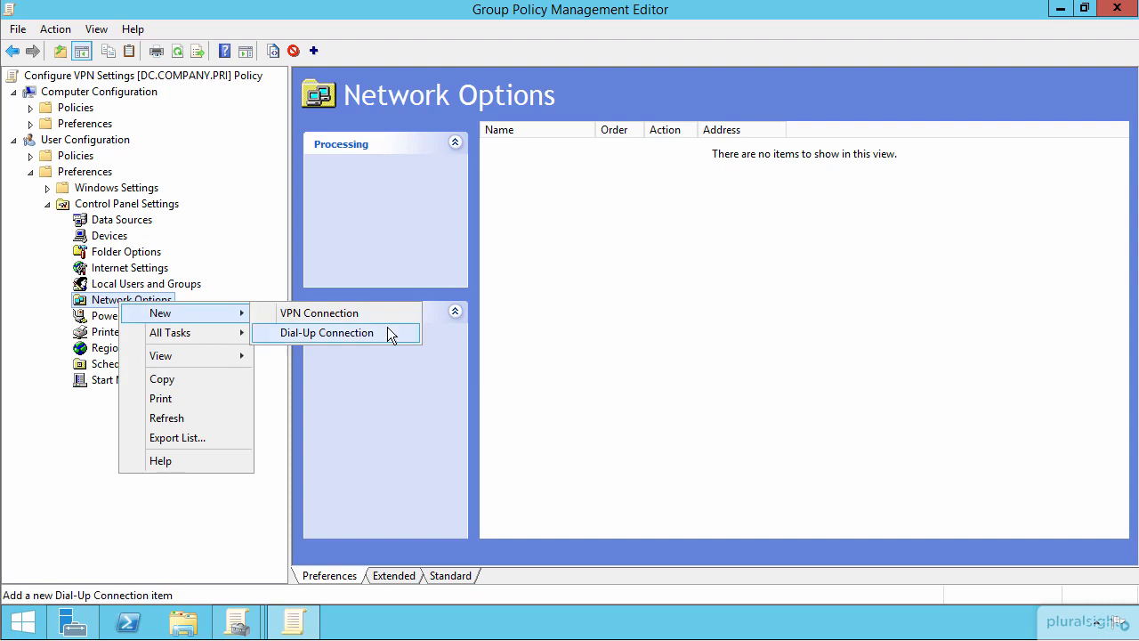
left_click(357, 318)
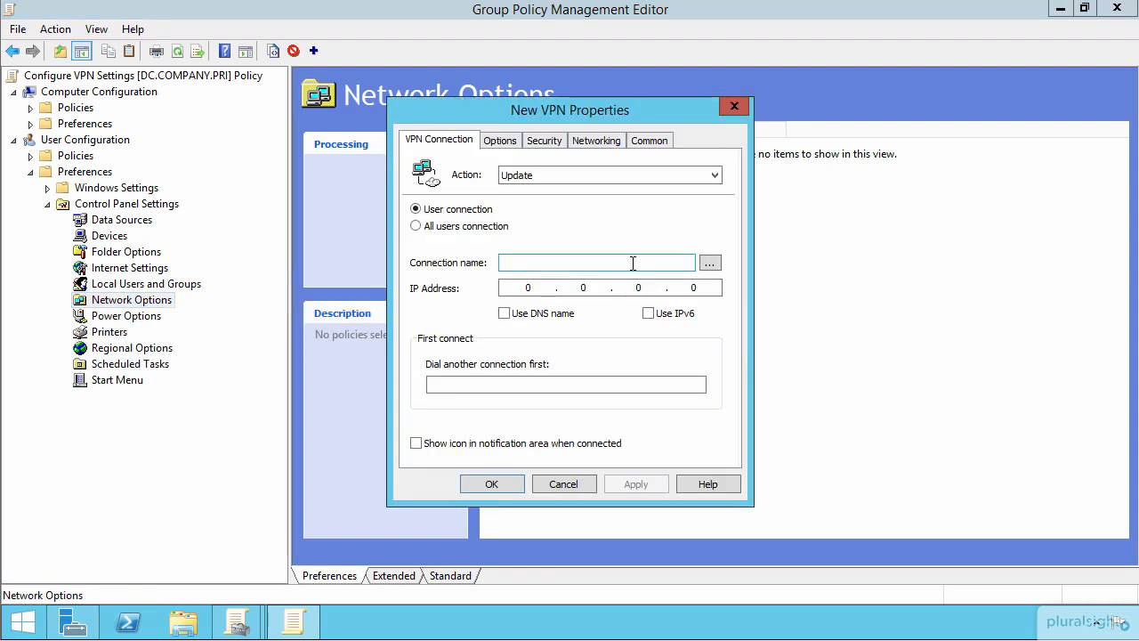
left_click(434, 226)
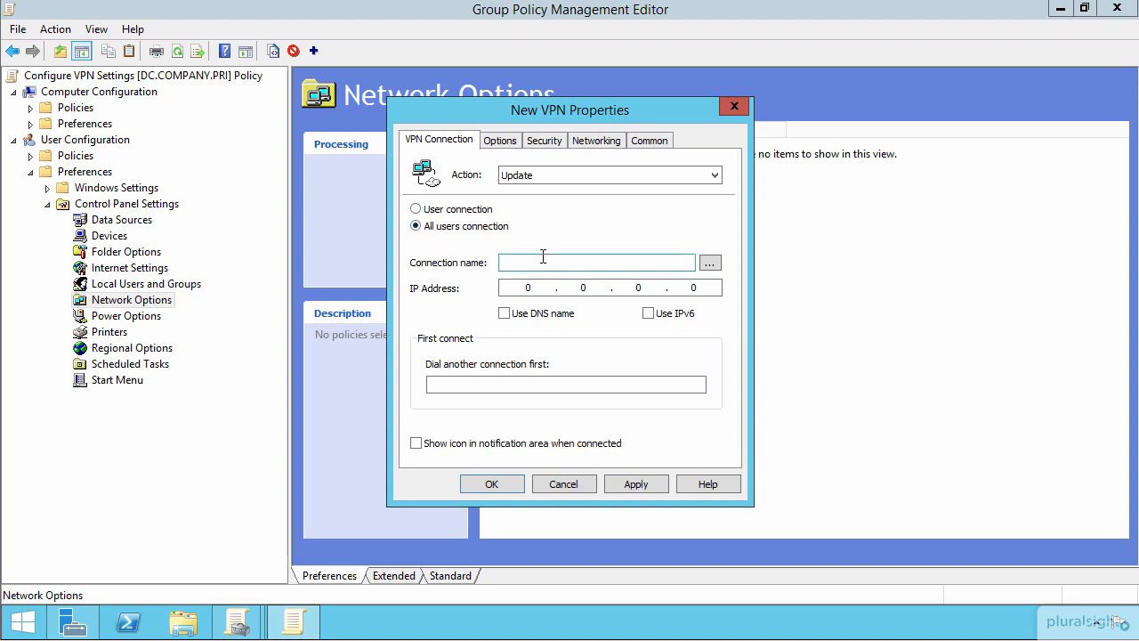
left_click(710, 262)
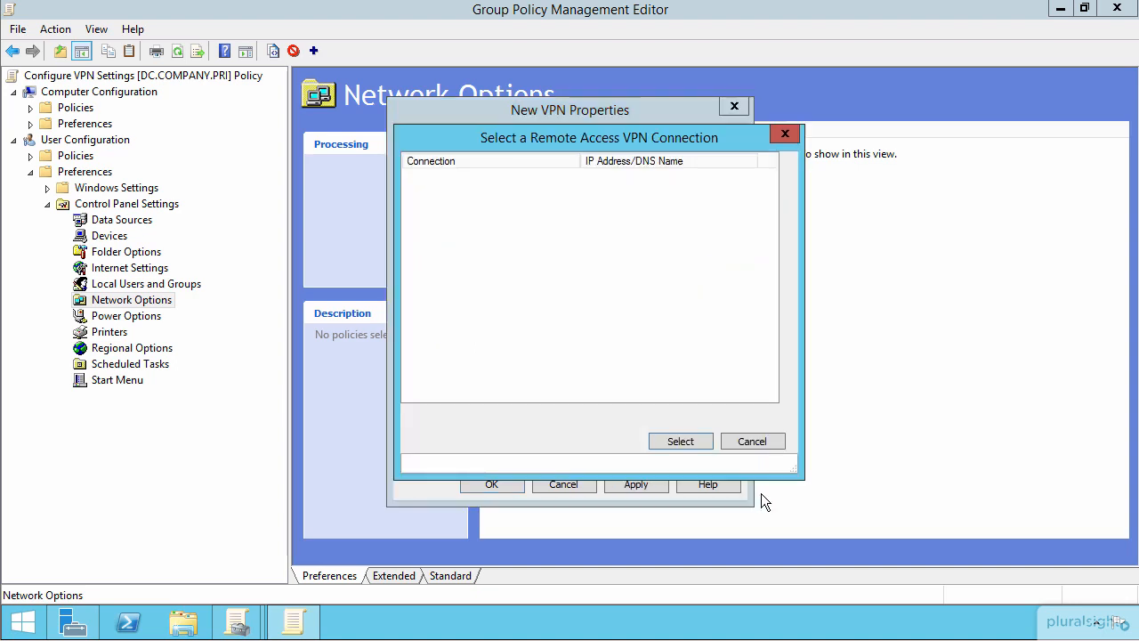
left_click(738, 442)
left_click(511, 262)
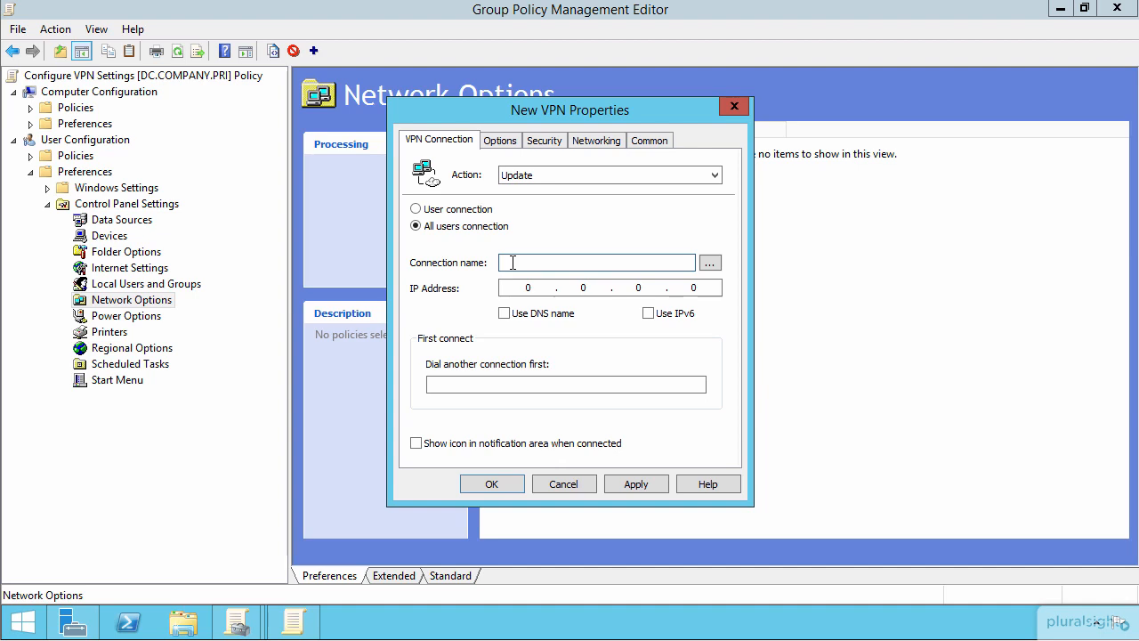
type("remote1.company.pri")
Make the VPN use a DNS name copied from its connection name, and enable the notification area icon when connected
double_click(513, 262)
key("ctrl+c")
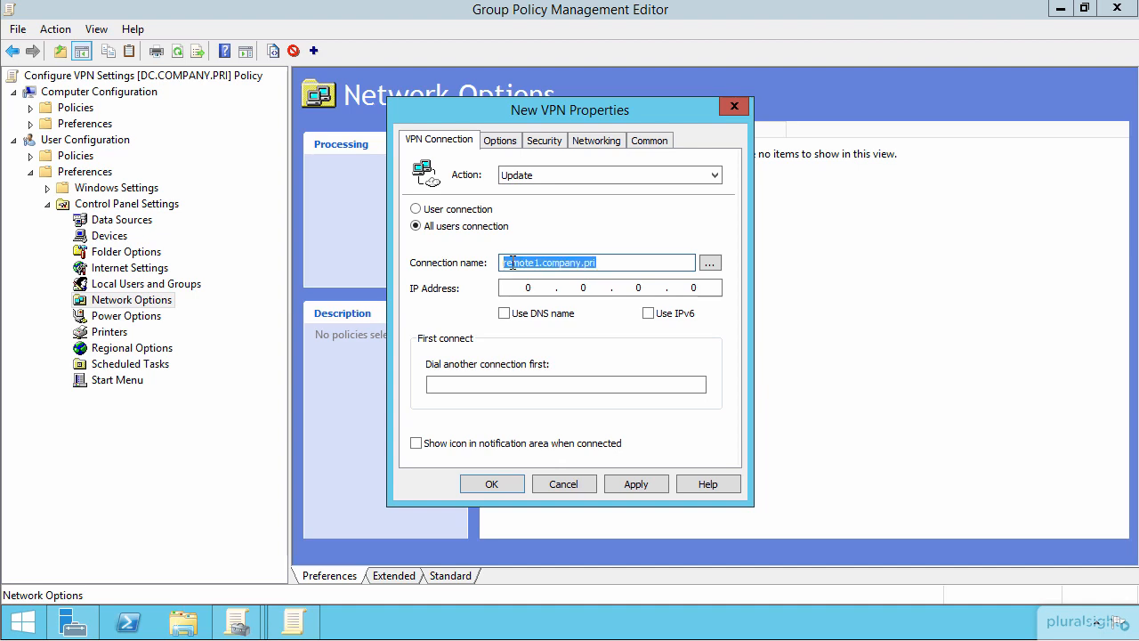
left_click(504, 314)
left_click(514, 288)
key("ctrl+v")
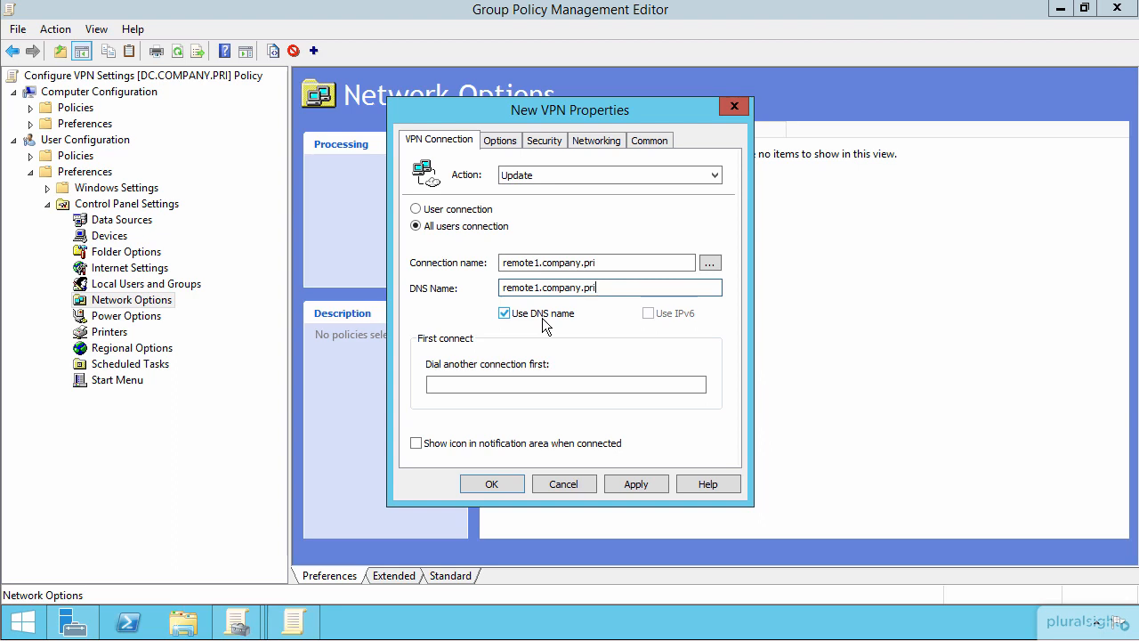
left_click(490, 449)
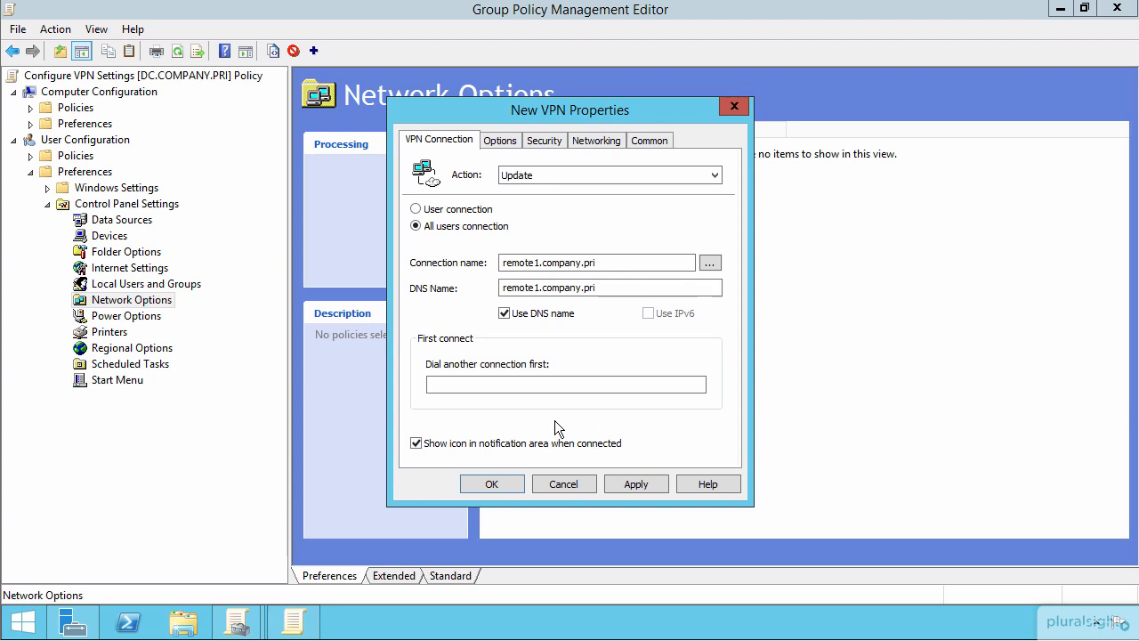
Enable displaying progress while connecting, prompting for name and password or certificate, and including the Windows logon domain
left_click(500, 141)
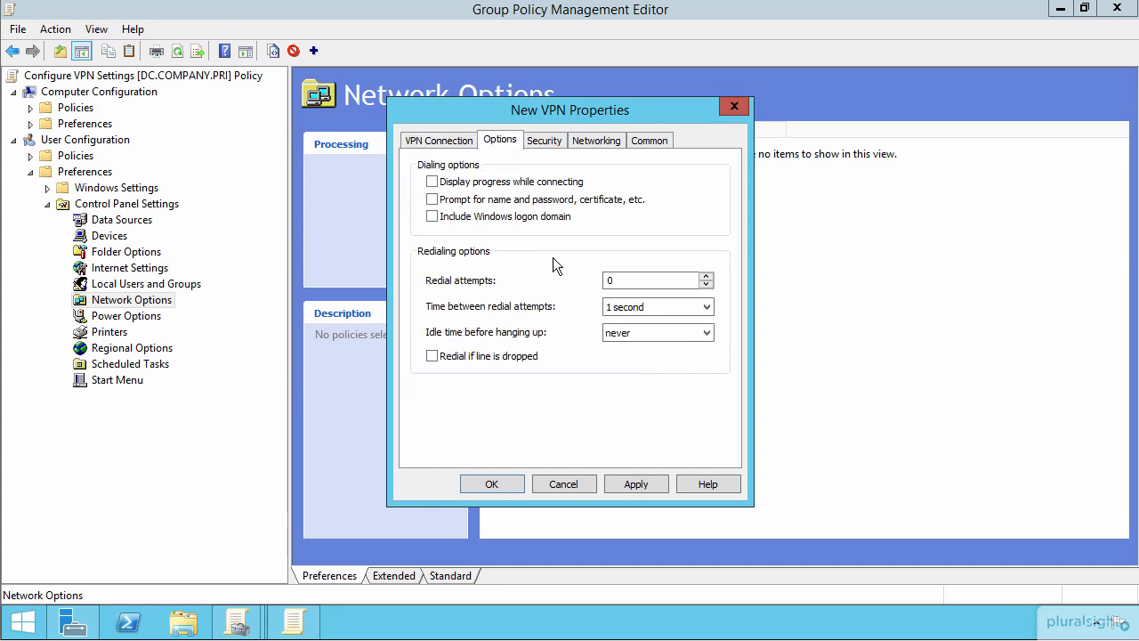
left_click(432, 182)
left_click(432, 199)
left_click(429, 217)
Switch the VPN's security to Advanced (custom settings), and review the available VPN types while keeping Automatic
left_click(549, 137)
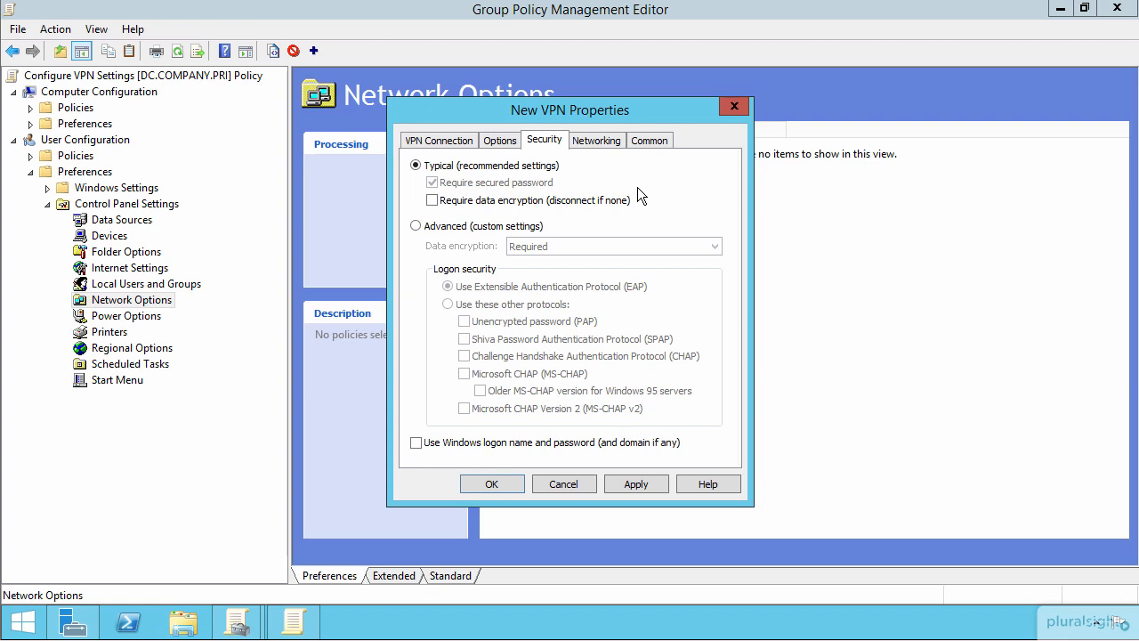
left_click(455, 227)
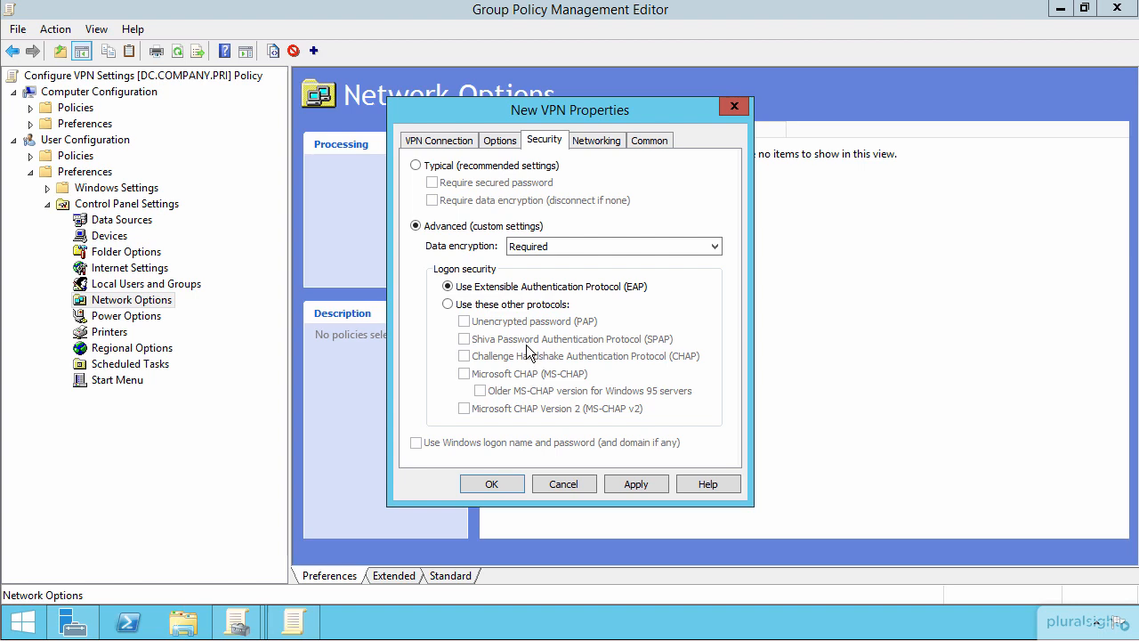
left_click(580, 143)
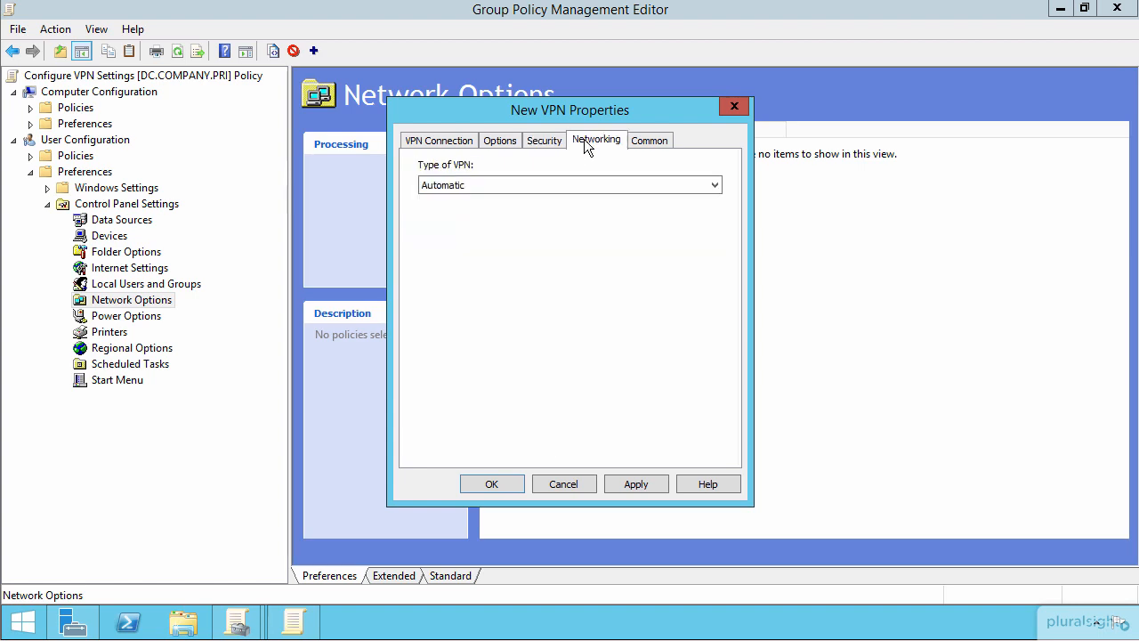
left_click(490, 184)
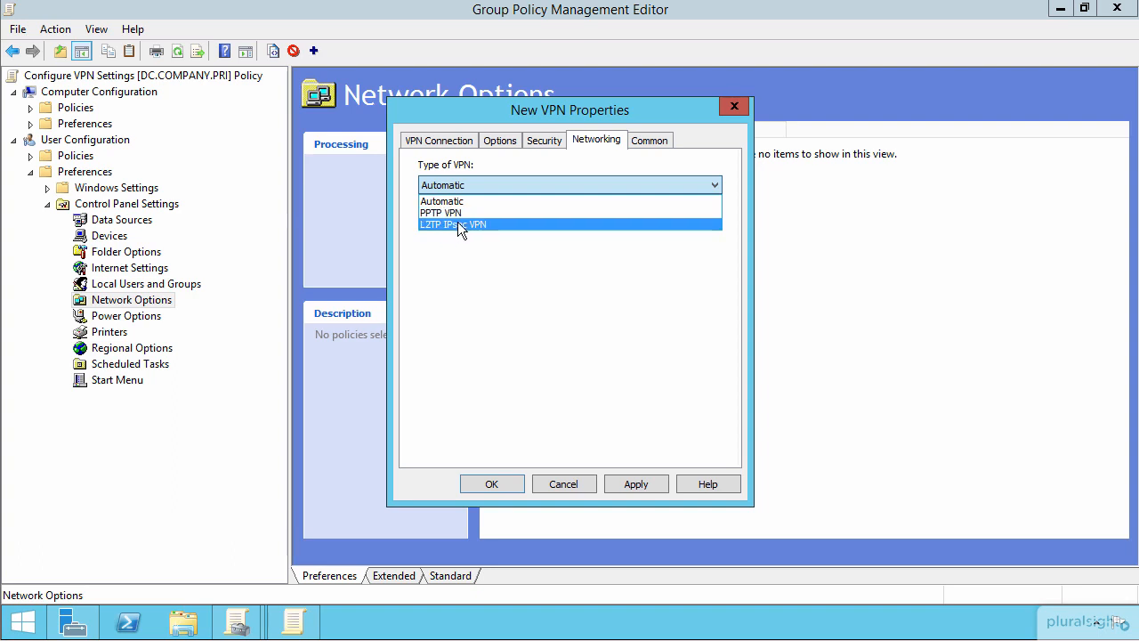
left_click(496, 257)
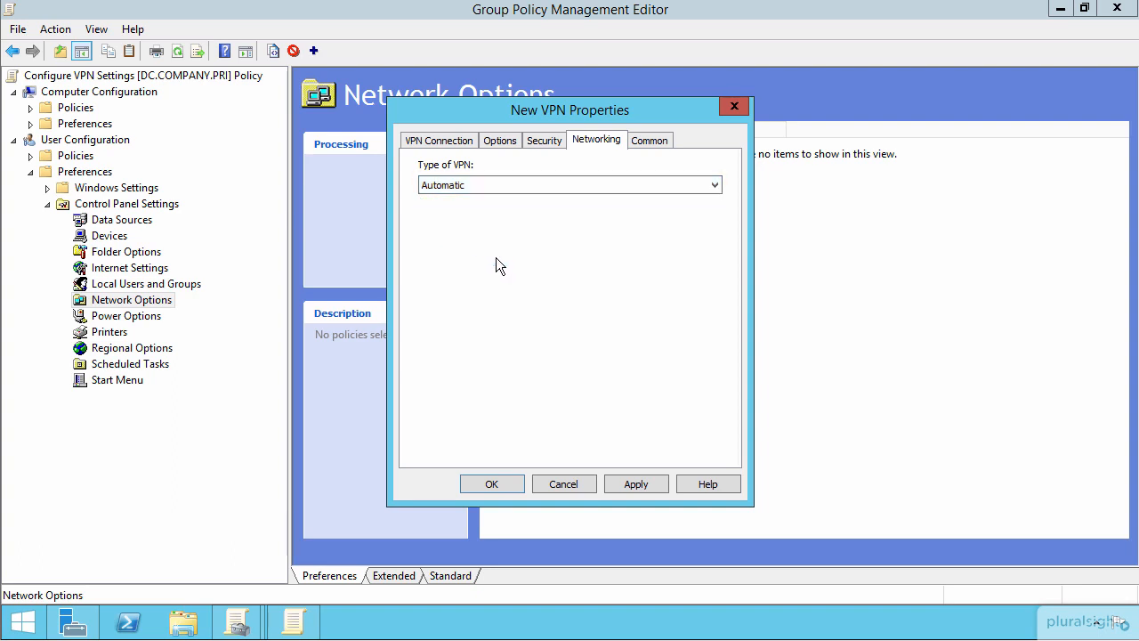